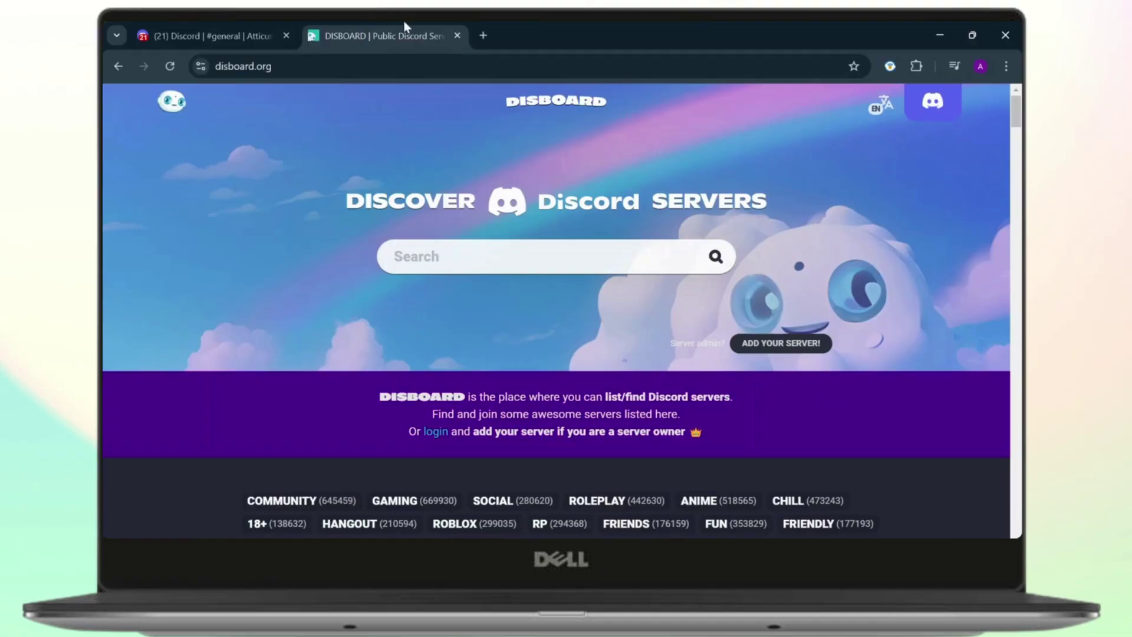
Step: Begin adding a server on DISBOARD and authorize it to access the Discord account
drag(404, 22, 270, 20)
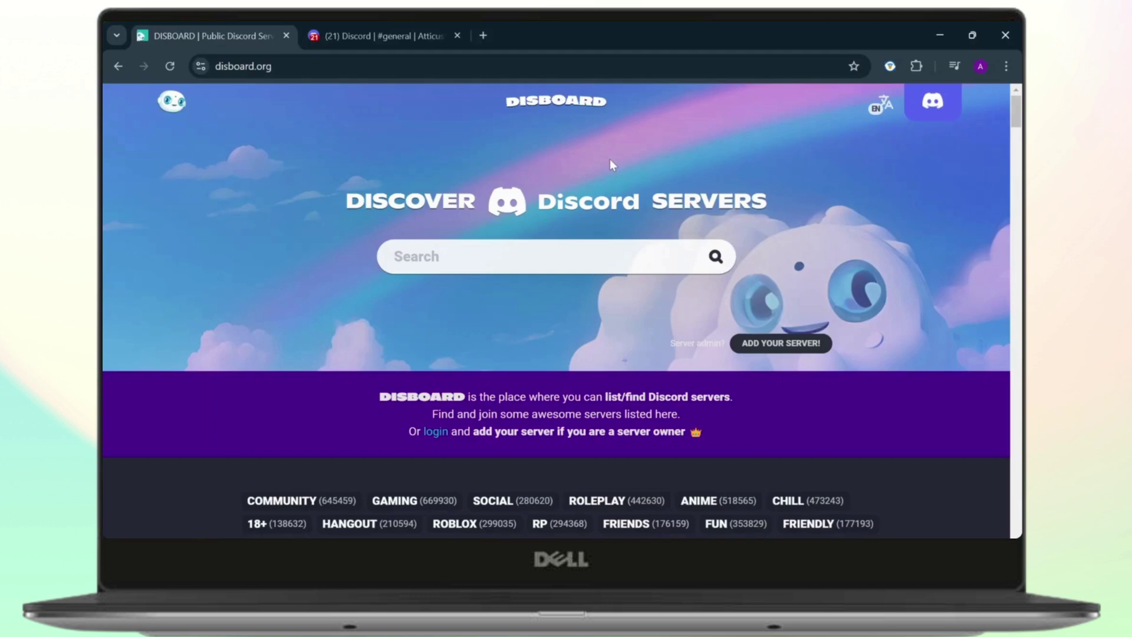
drag(256, 21, 412, 20)
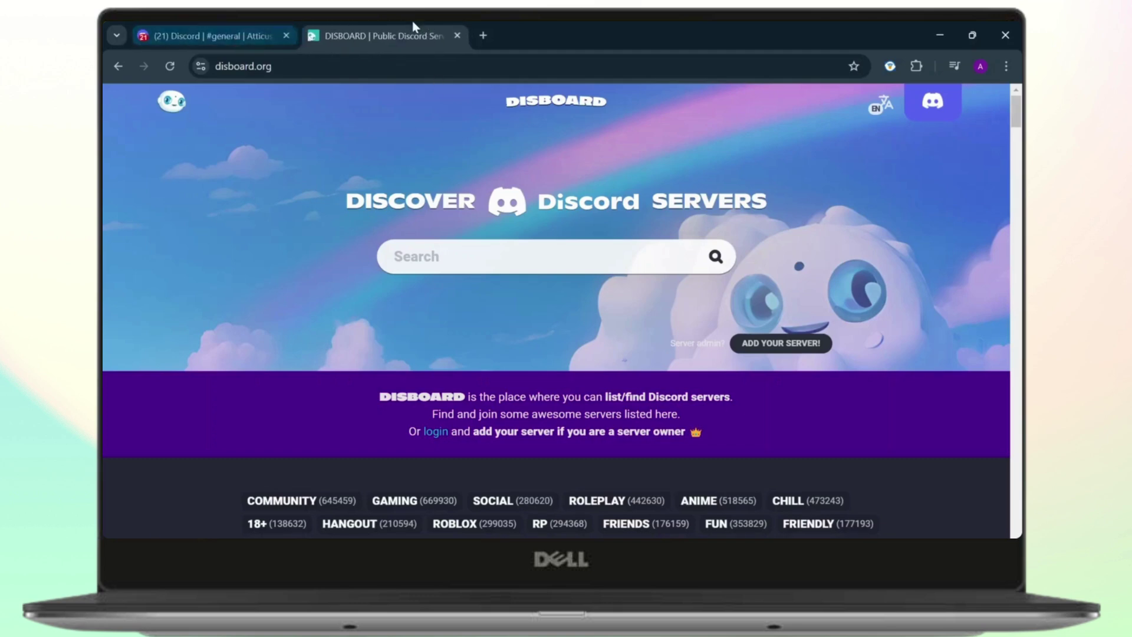
click(259, 26)
click(340, 30)
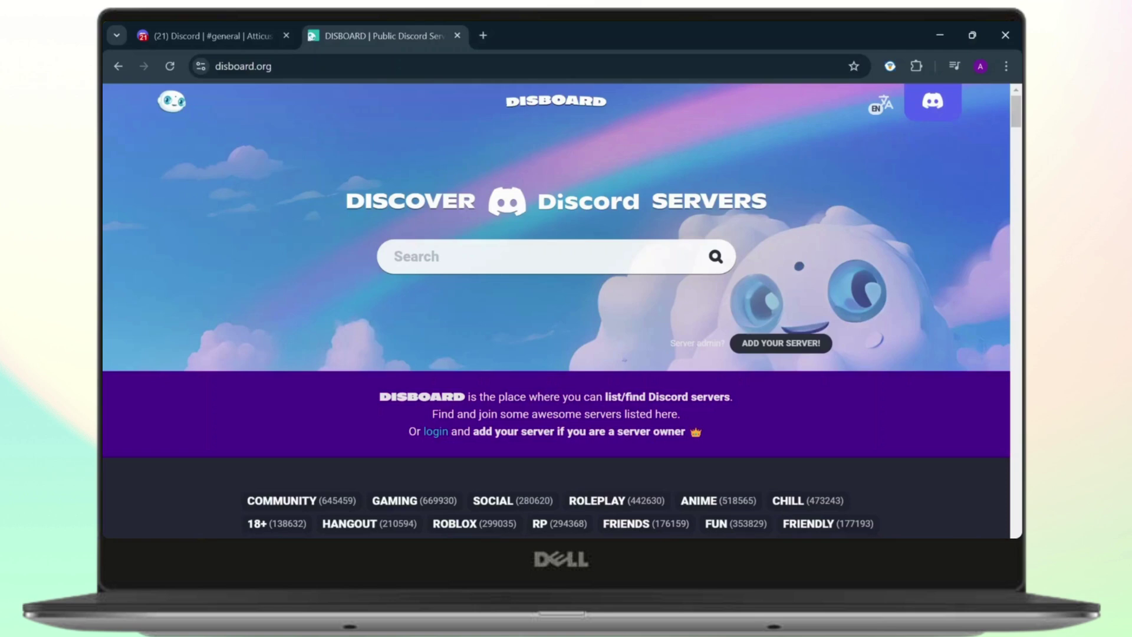
click(764, 350)
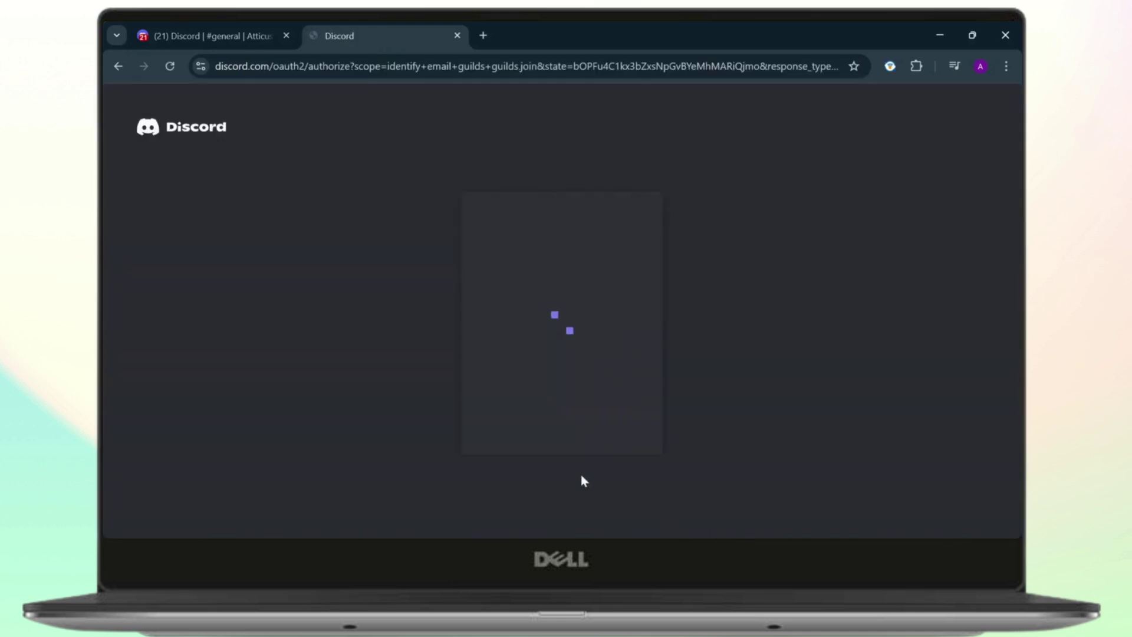
scroll(523, 348, down, 3)
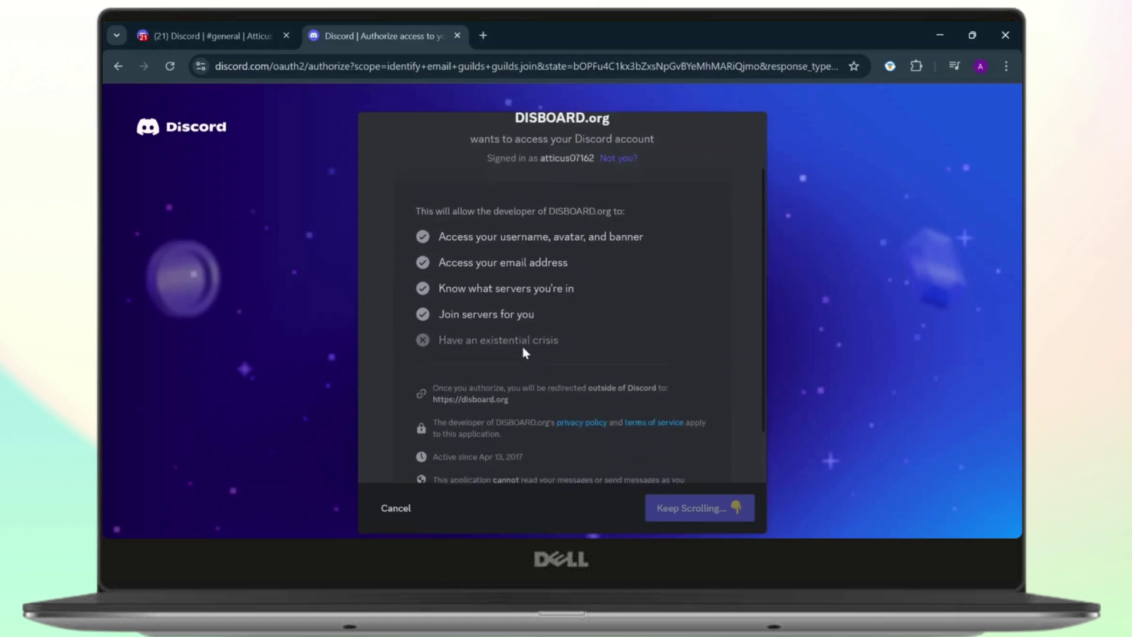
scroll(522, 347, up, 3)
scroll(665, 391, down, 3)
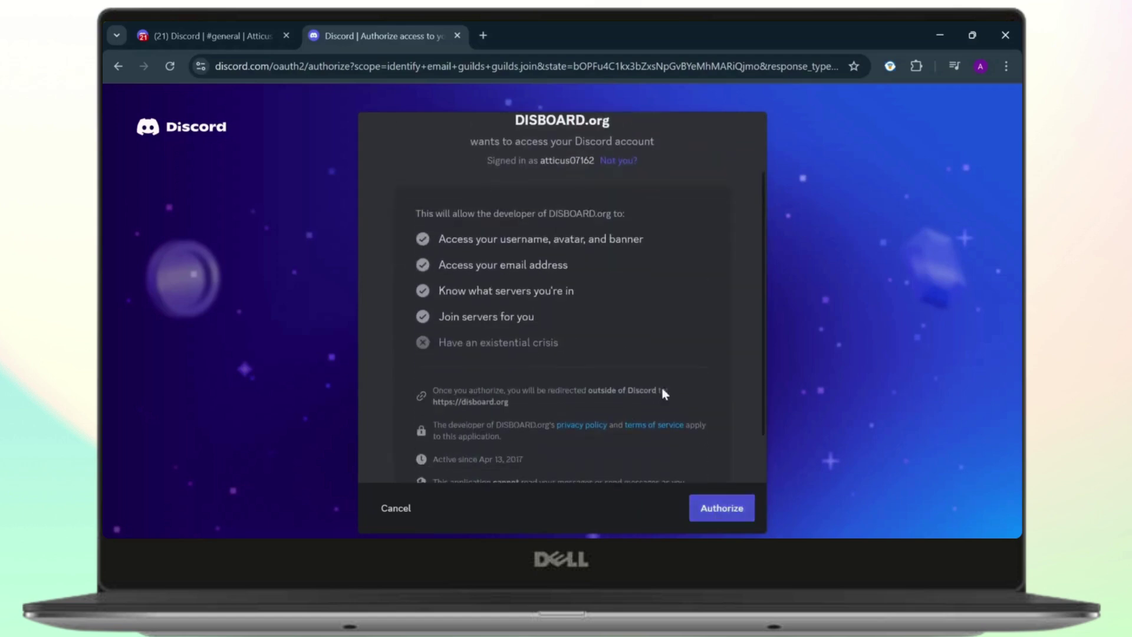
click(705, 503)
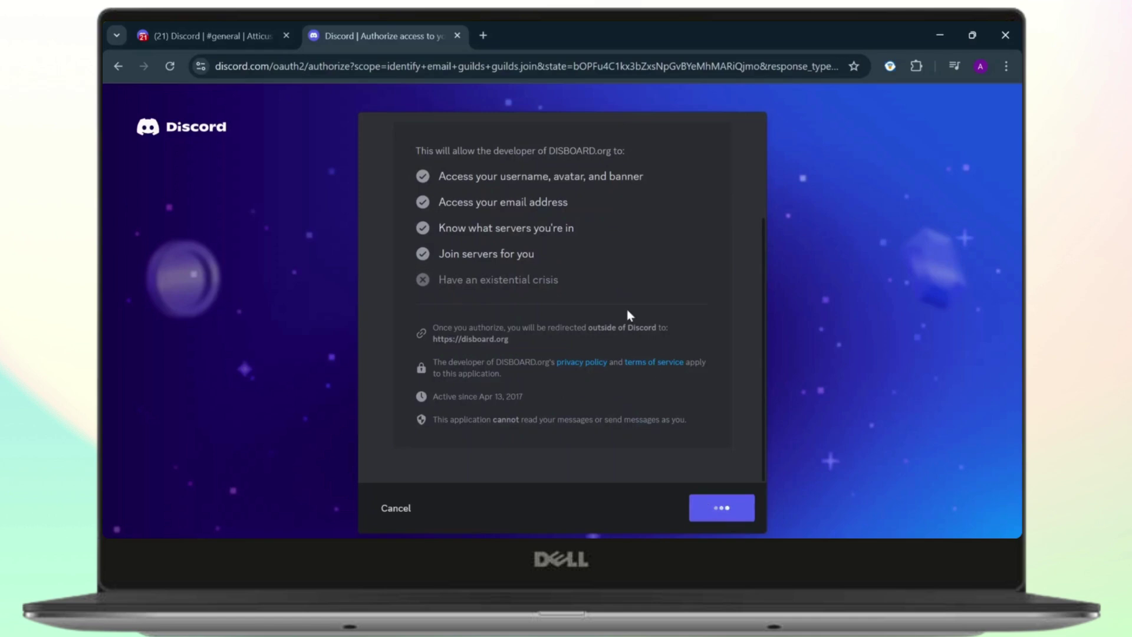
scroll(627, 309, up, 3)
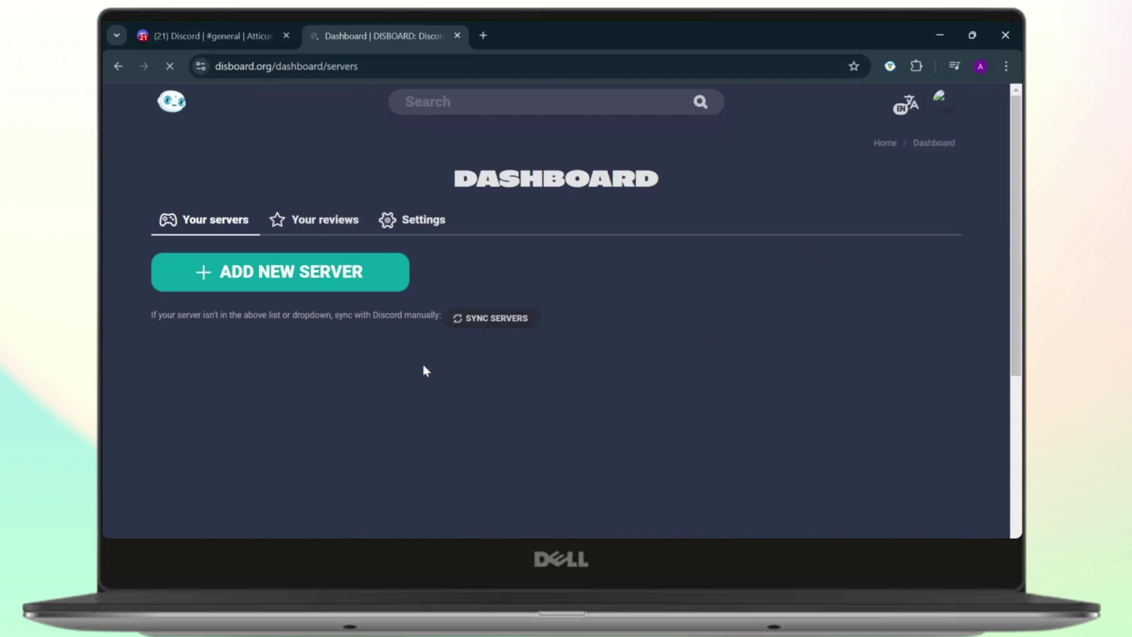
scroll(357, 335, down, 1)
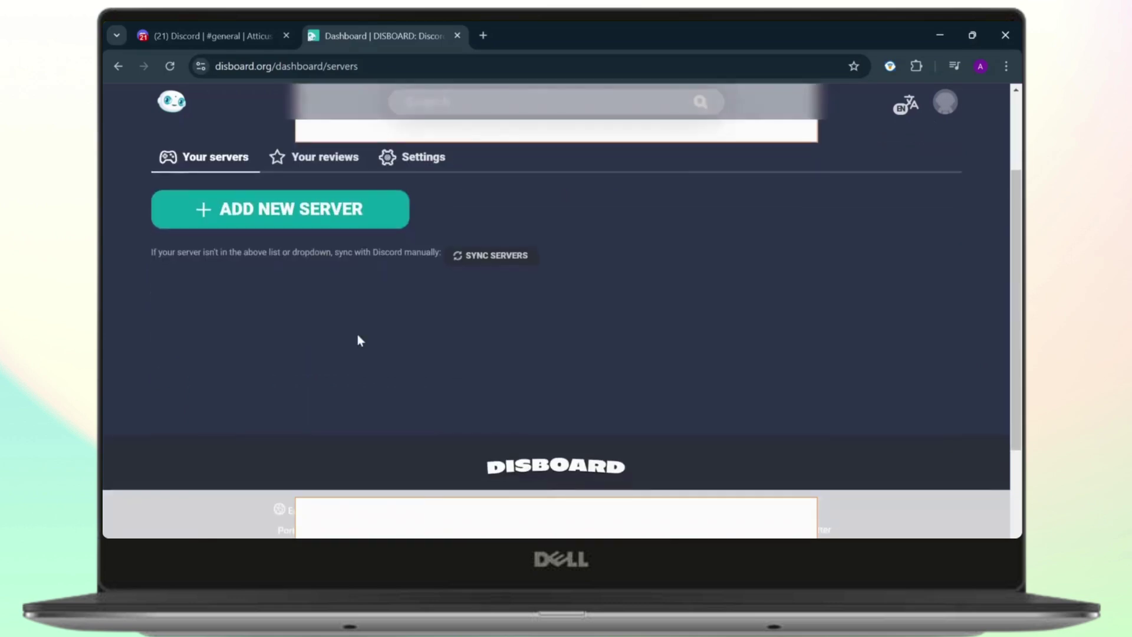
click(343, 218)
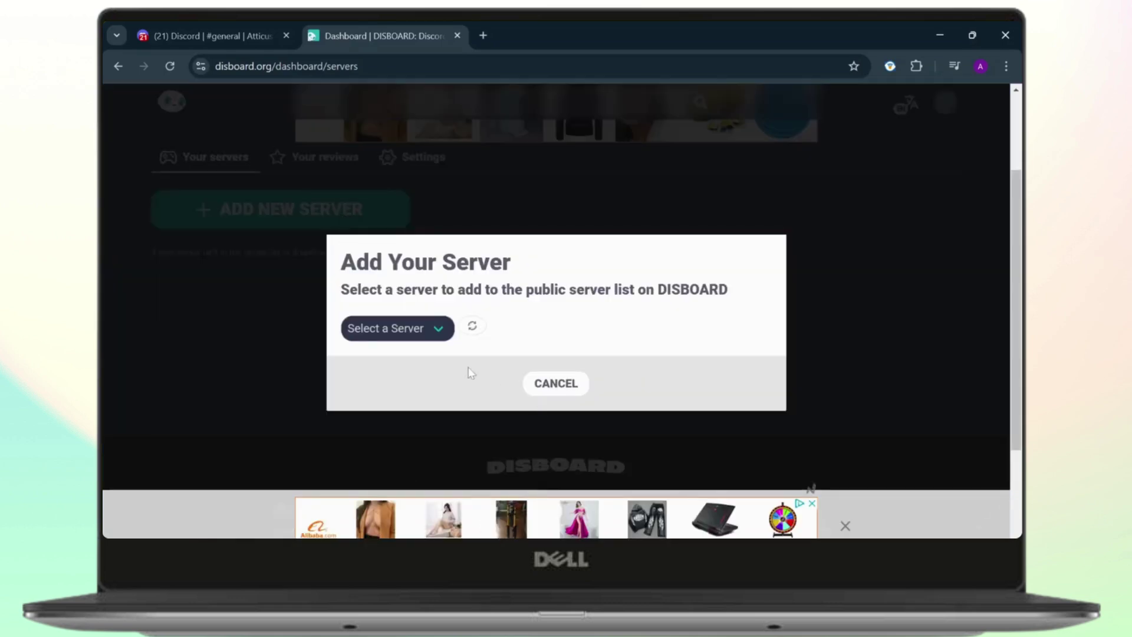
click(439, 338)
click(419, 371)
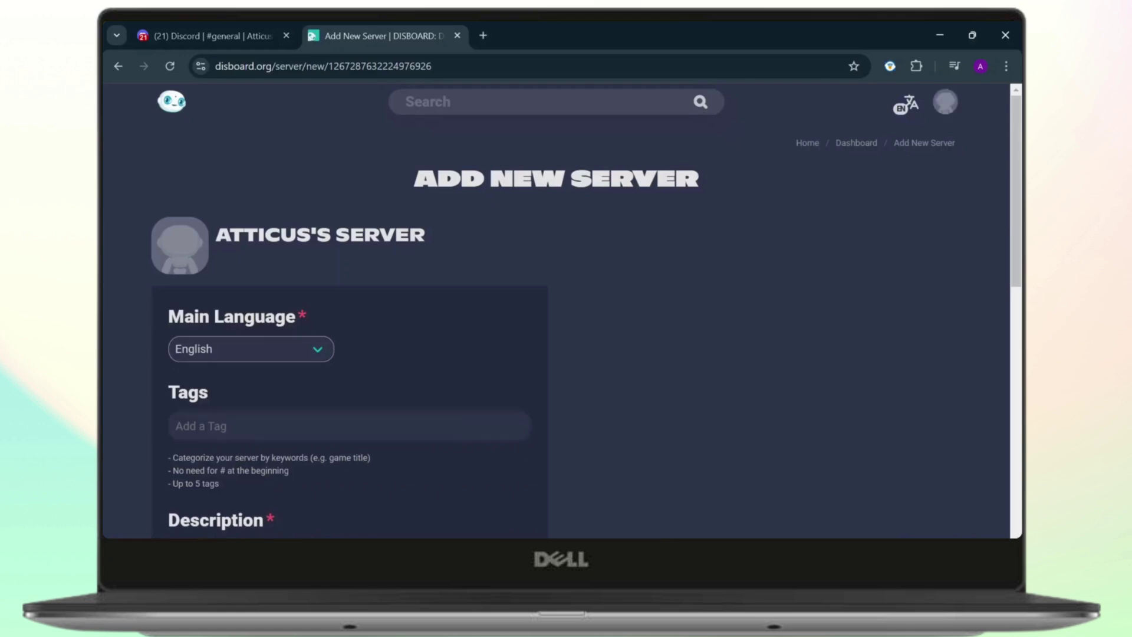
Step: Keep English as the main language and add the tag tech
scroll(471, 398, down, 2)
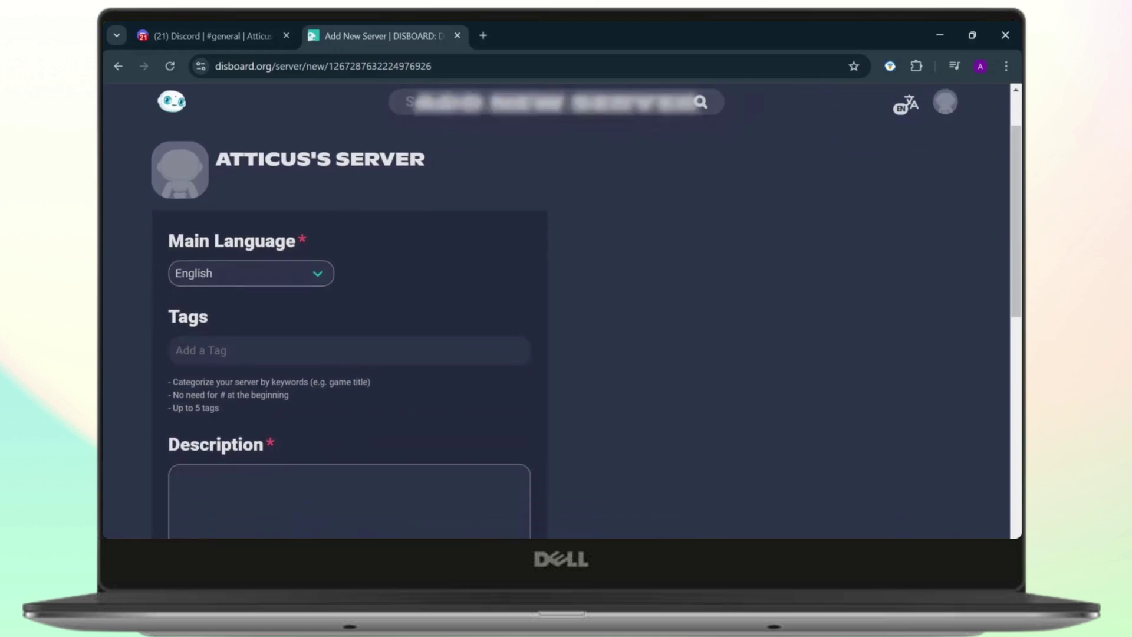
click(304, 276)
click(304, 276)
scroll(405, 289, down, 2)
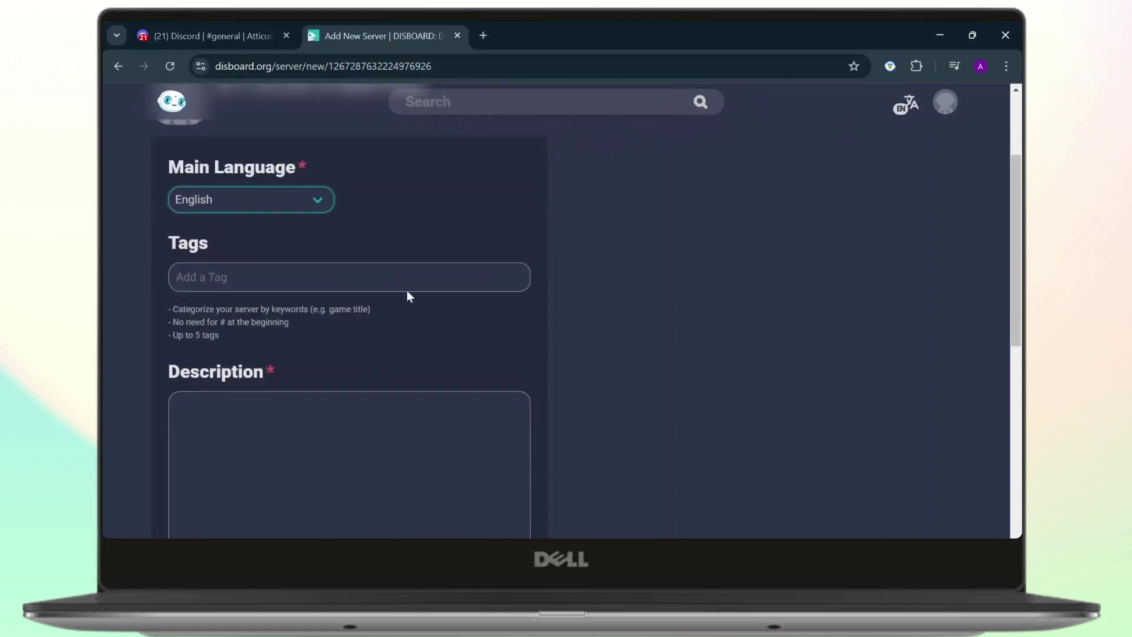
click(406, 282)
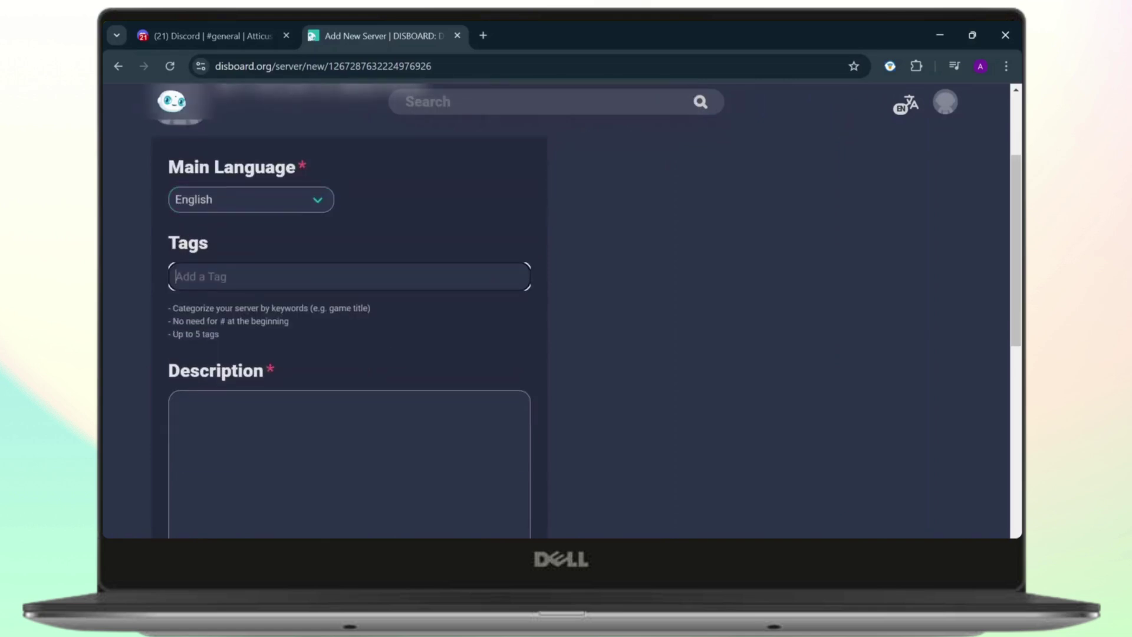
text(#tech)
key(Return)
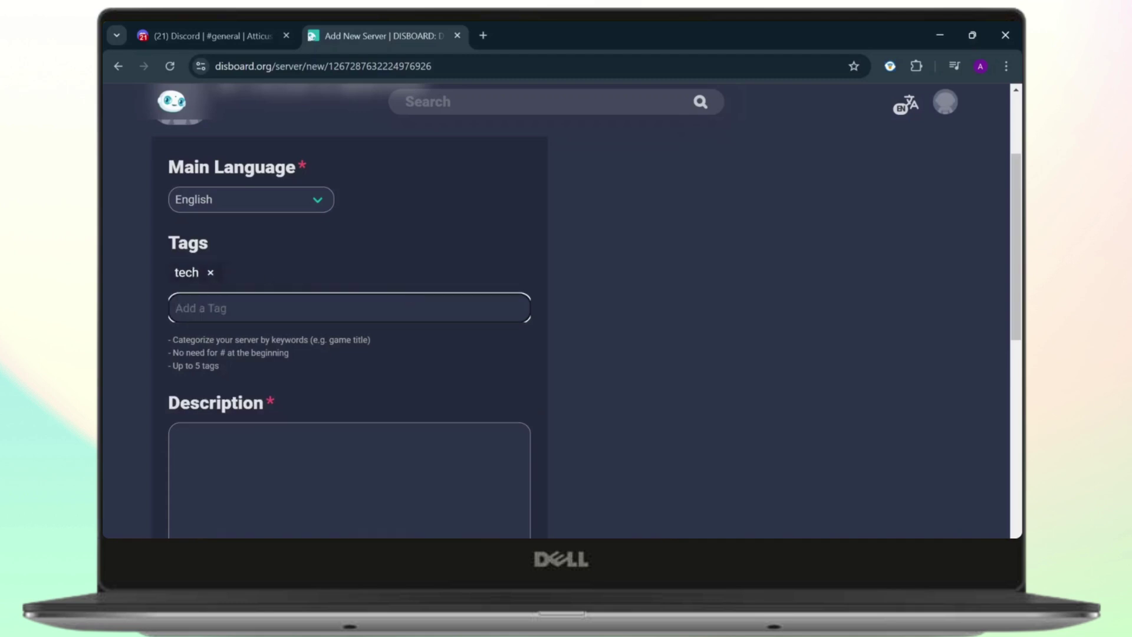
Step: Finish editing the tags and scroll down to the Description section
scroll(373, 291, down, 1)
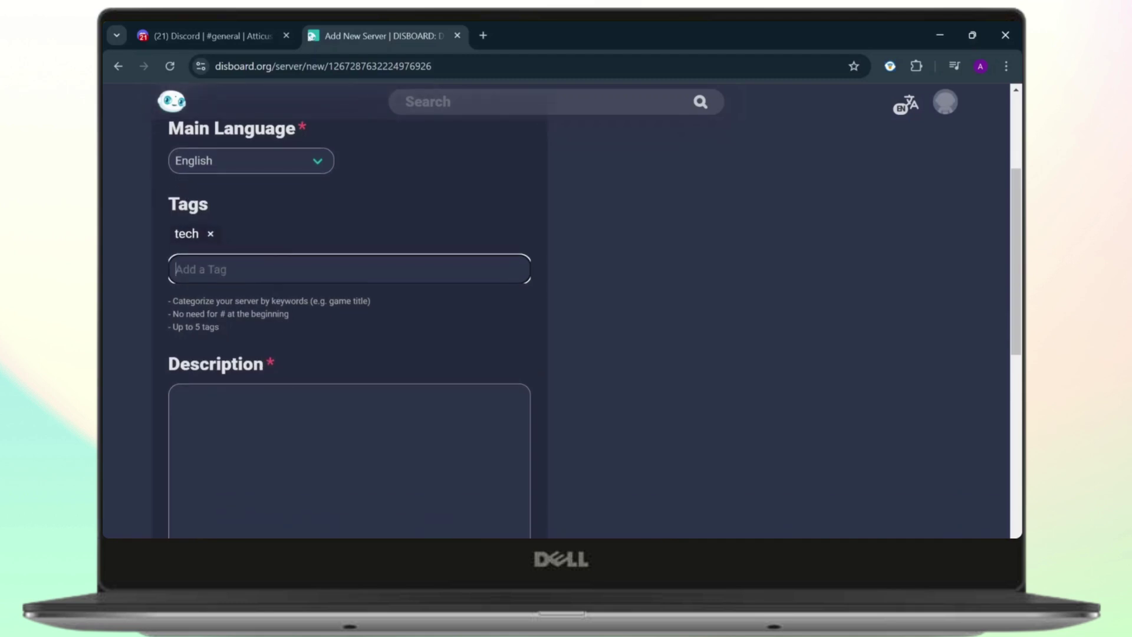
drag(229, 324, 177, 328)
click(179, 326)
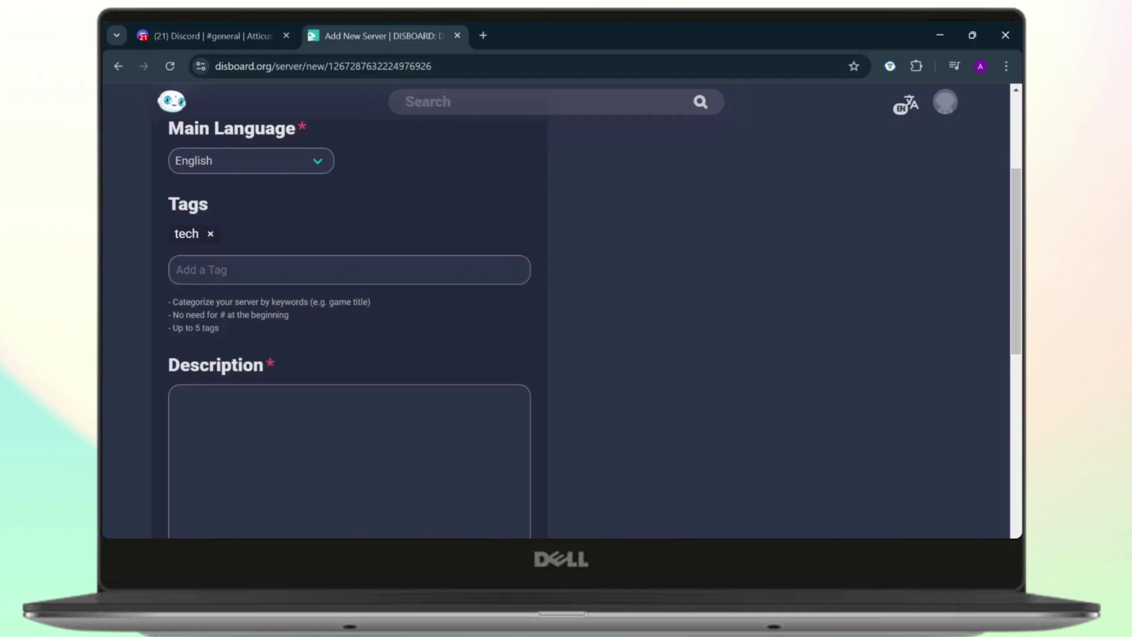
scroll(292, 374, down, 3)
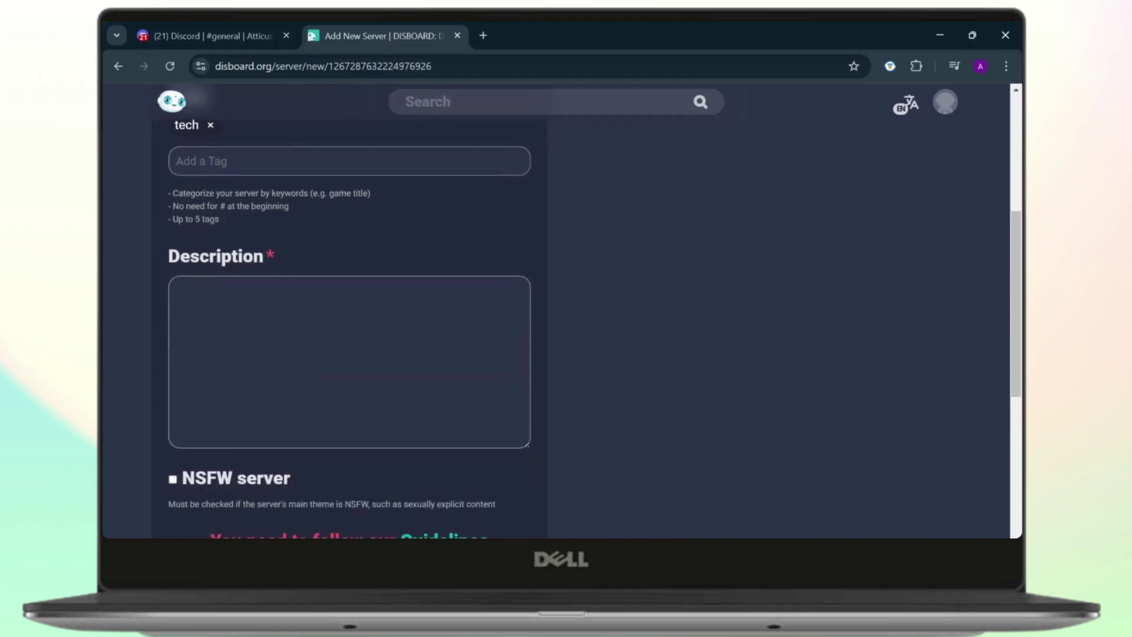
scroll(349, 324, down, 1)
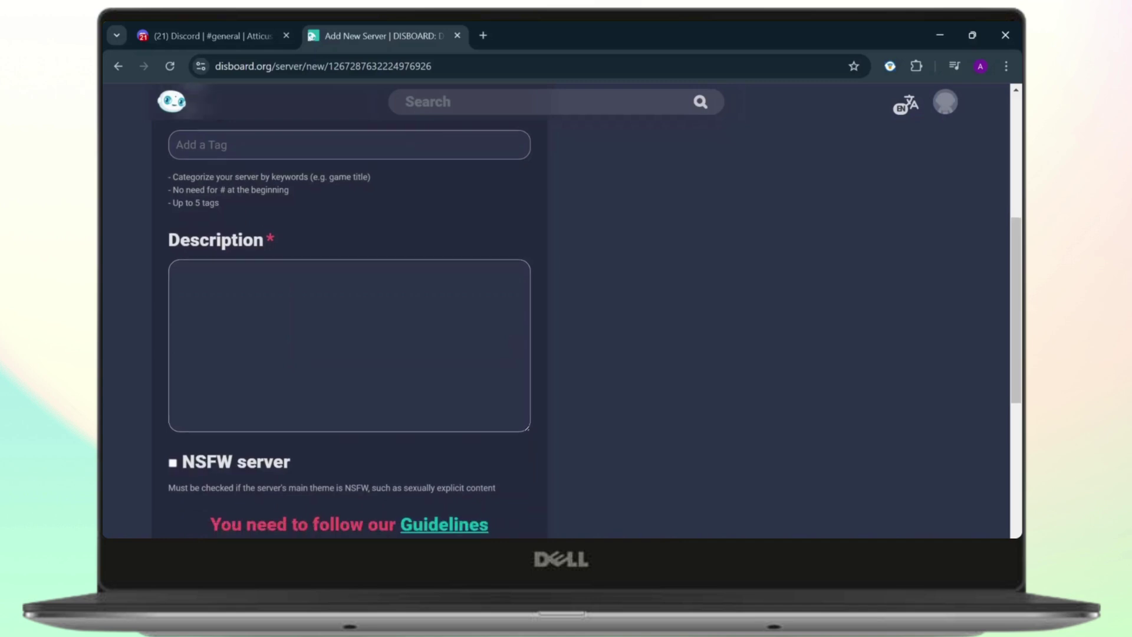
drag(170, 241, 267, 249)
click(265, 242)
click(168, 254)
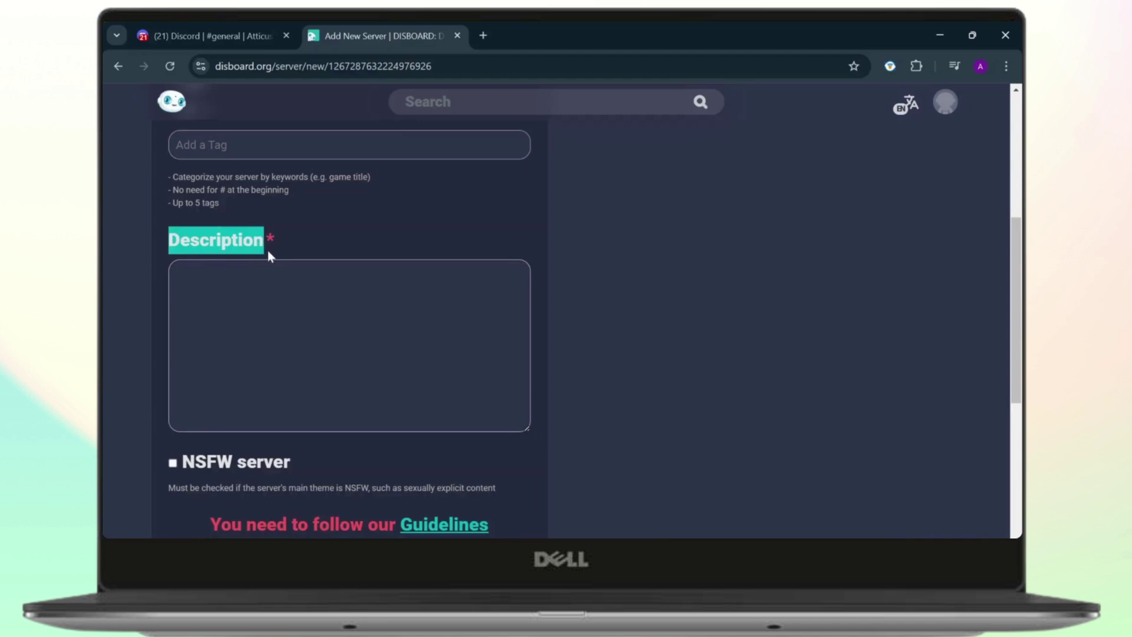
Step: Select text in the Description area and submit the form once
click(288, 249)
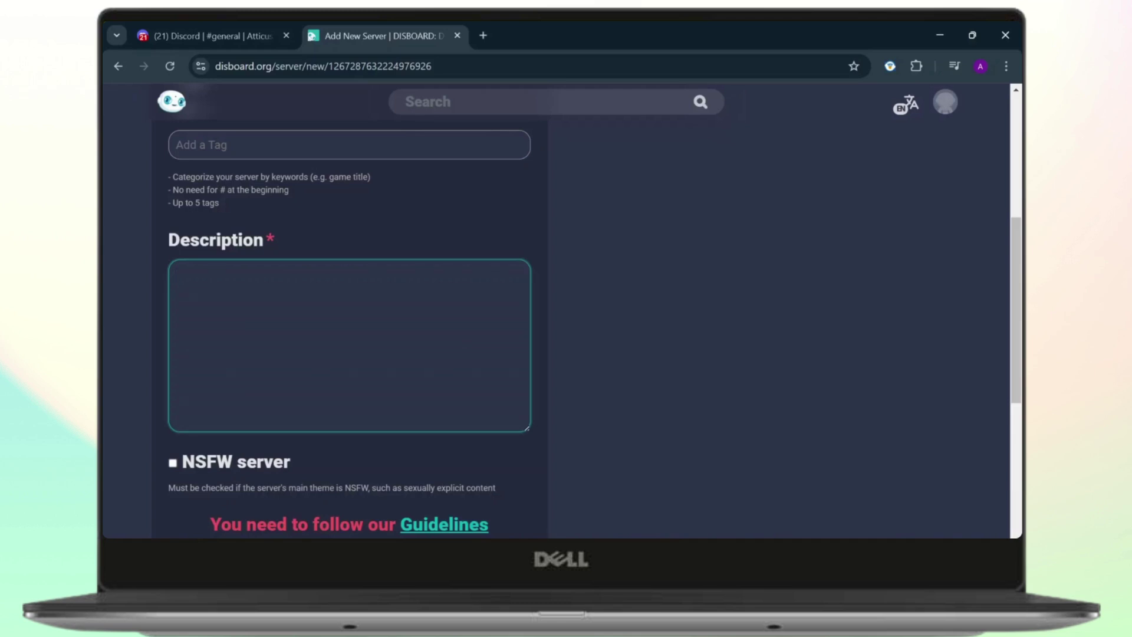
scroll(176, 271, down, 3)
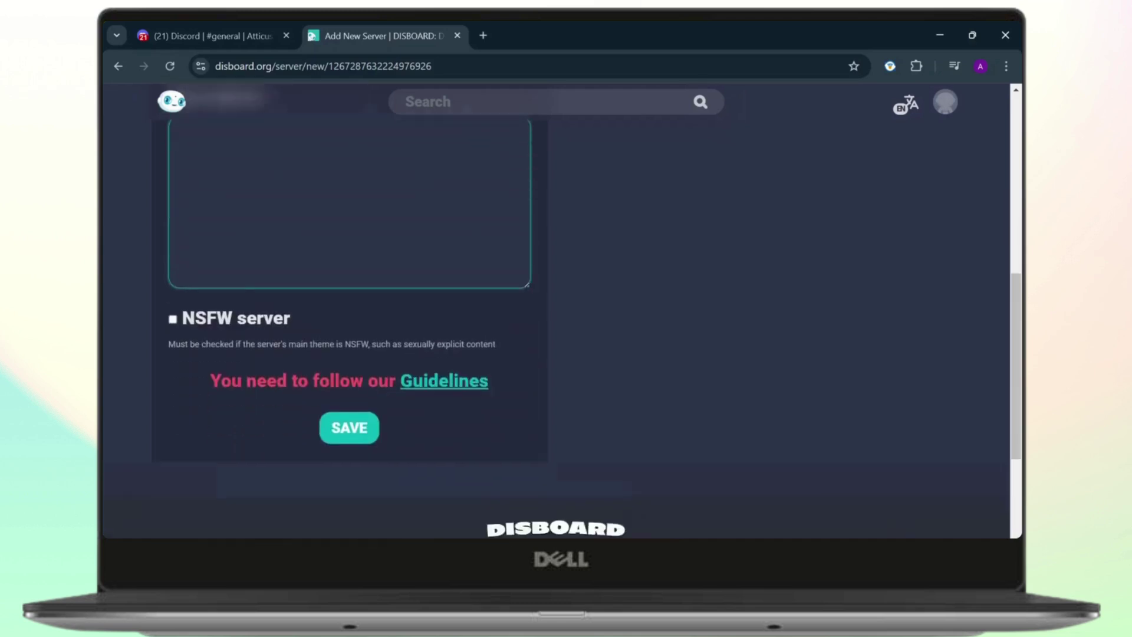
triple_click(266, 264)
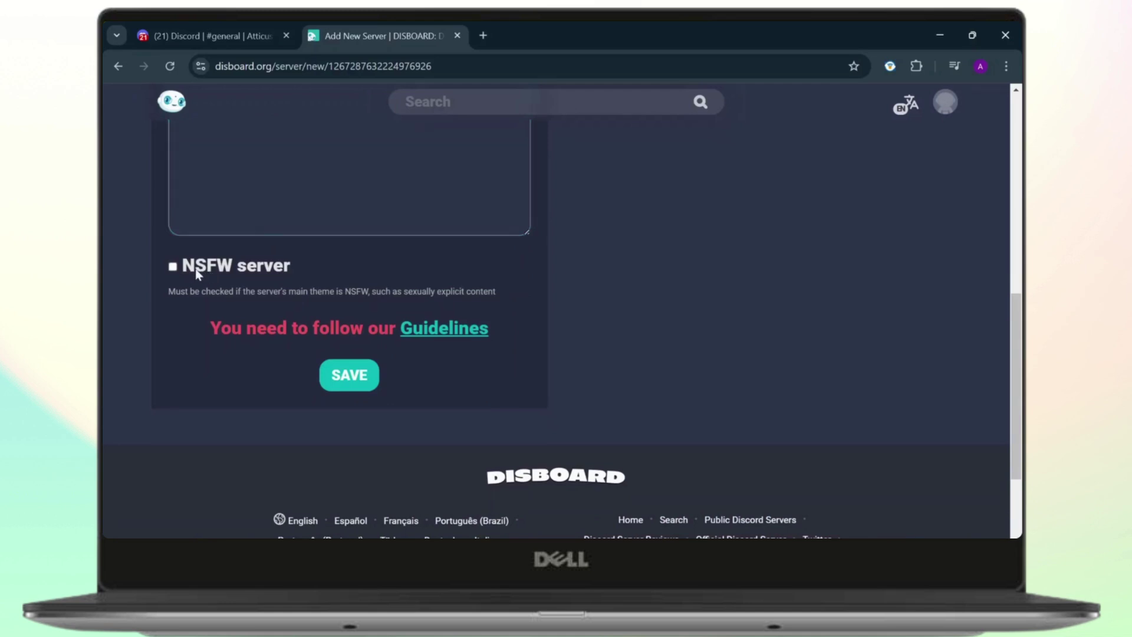
click(333, 268)
drag(334, 268, 172, 264)
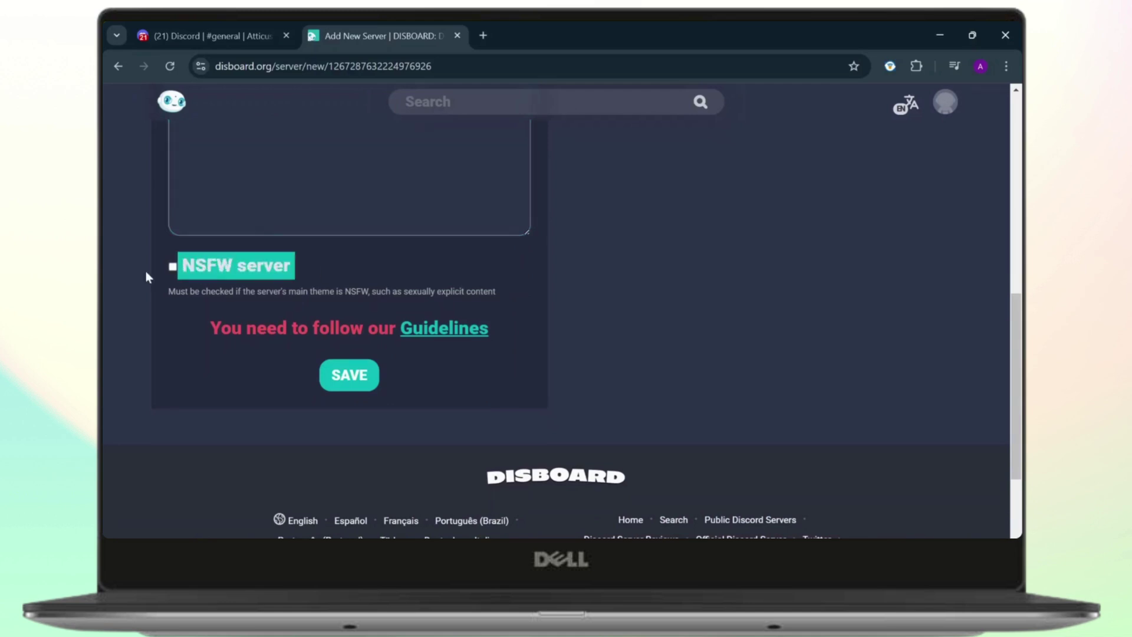
click(146, 271)
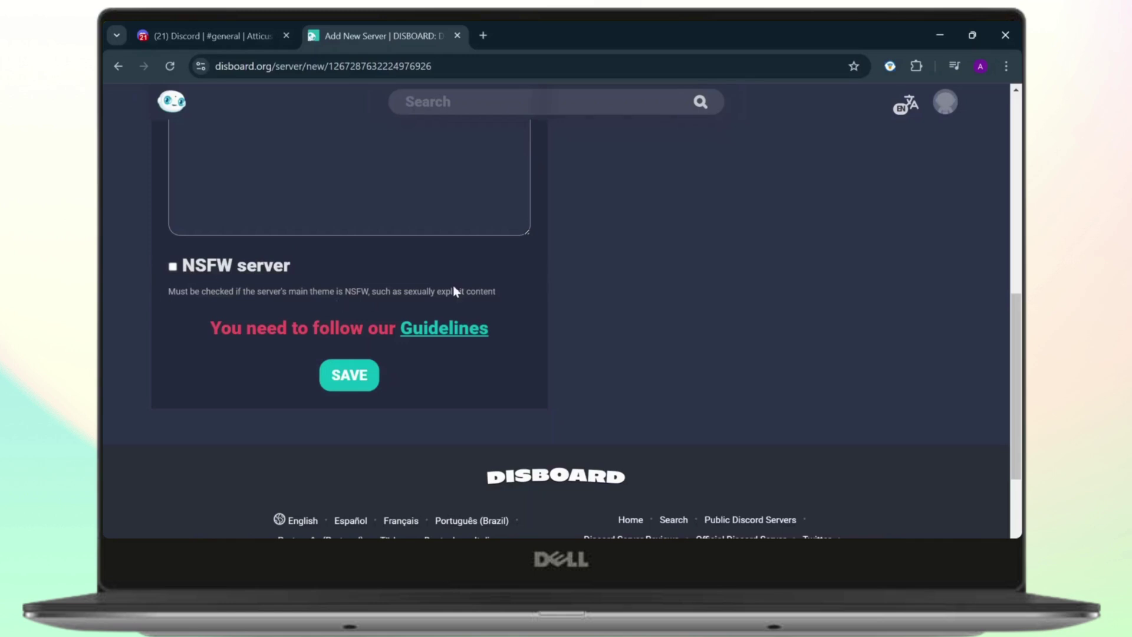
scroll(460, 249, up, 2)
scroll(354, 294, down, 1)
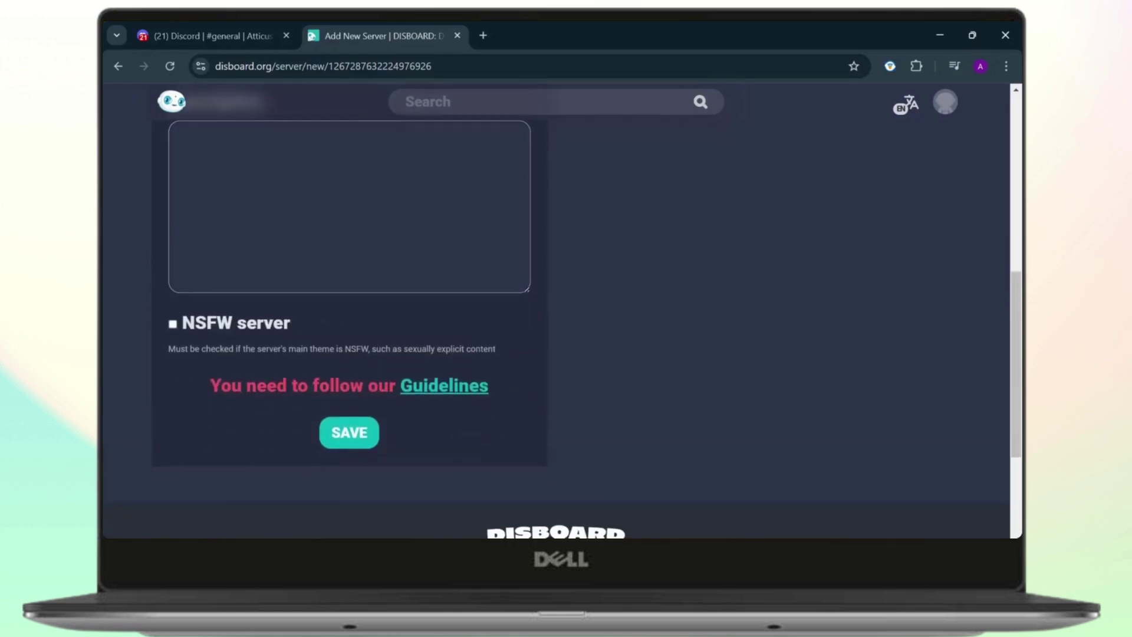
click(369, 432)
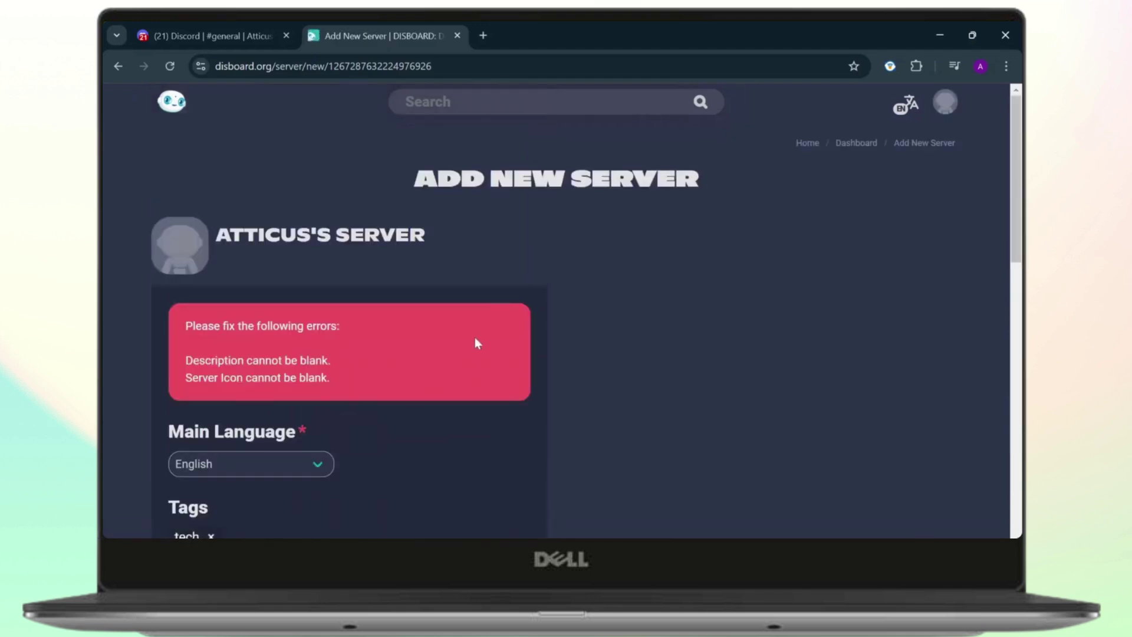
Step: Enter the description 'tech related stuff' and save the listing
scroll(413, 366, down, 5)
click(383, 448)
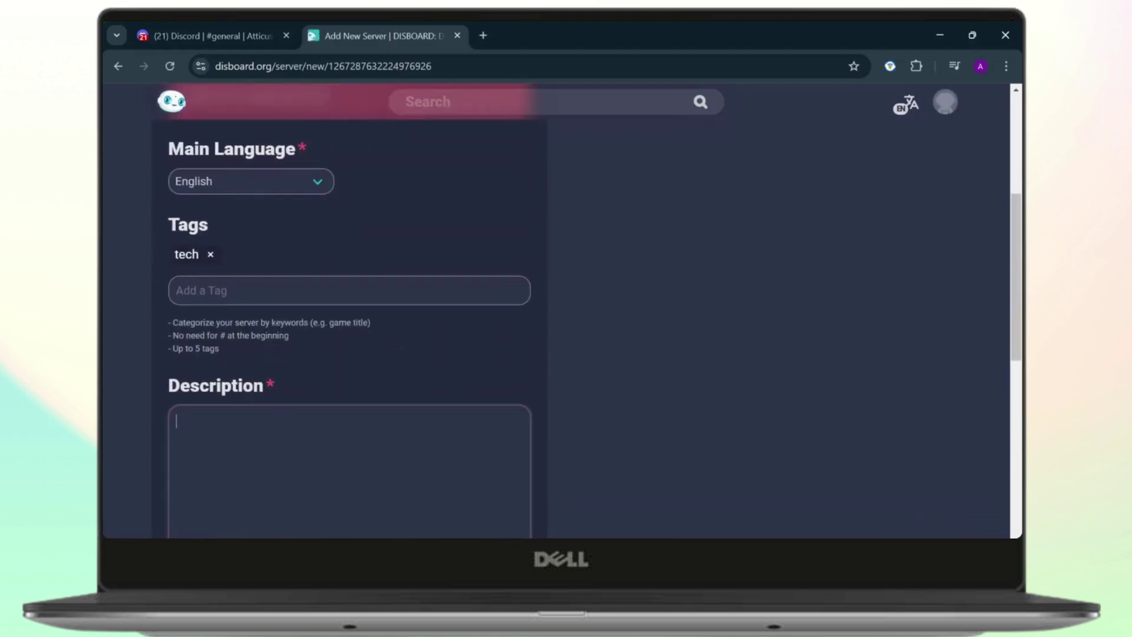
text(tech related stuff)
scroll(372, 437, down, 5)
click(371, 437)
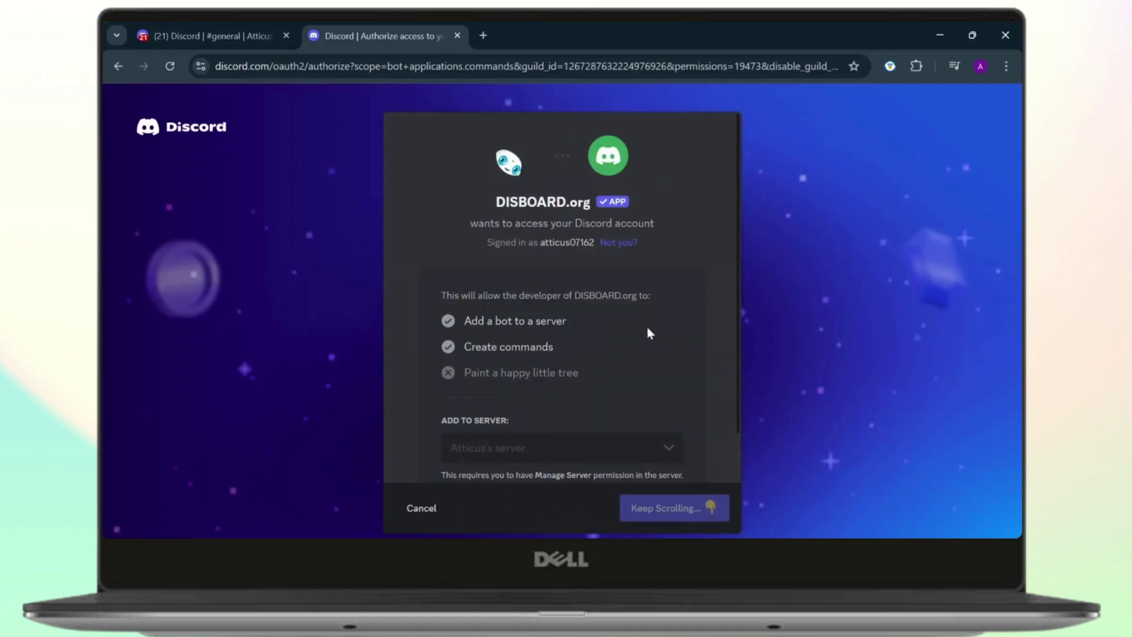
scroll(618, 347, down, 2)
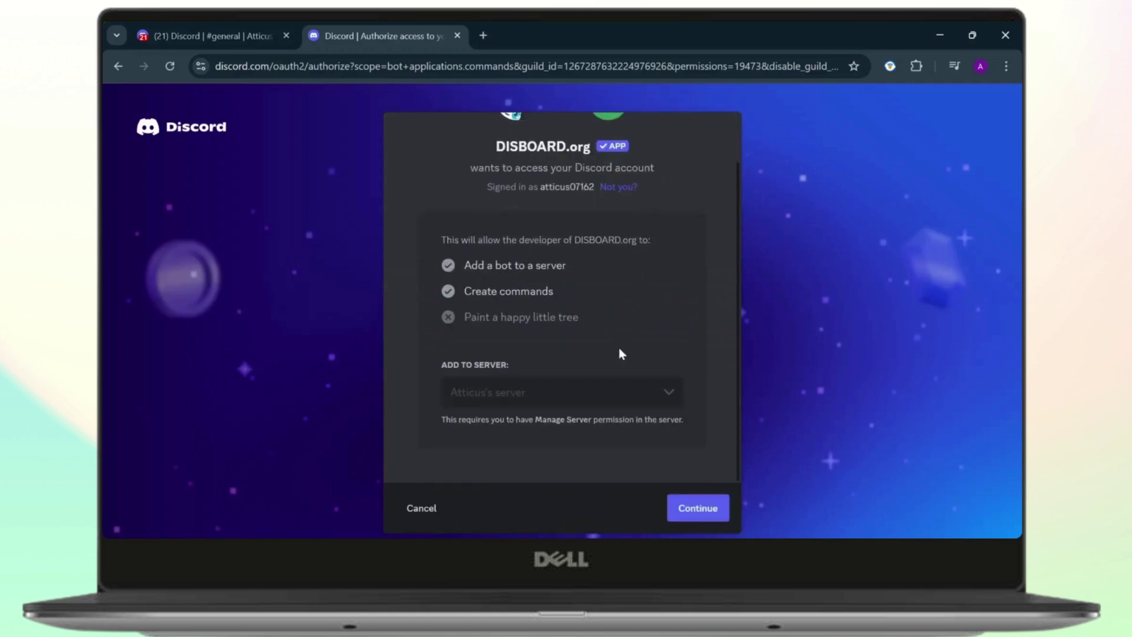
click(702, 510)
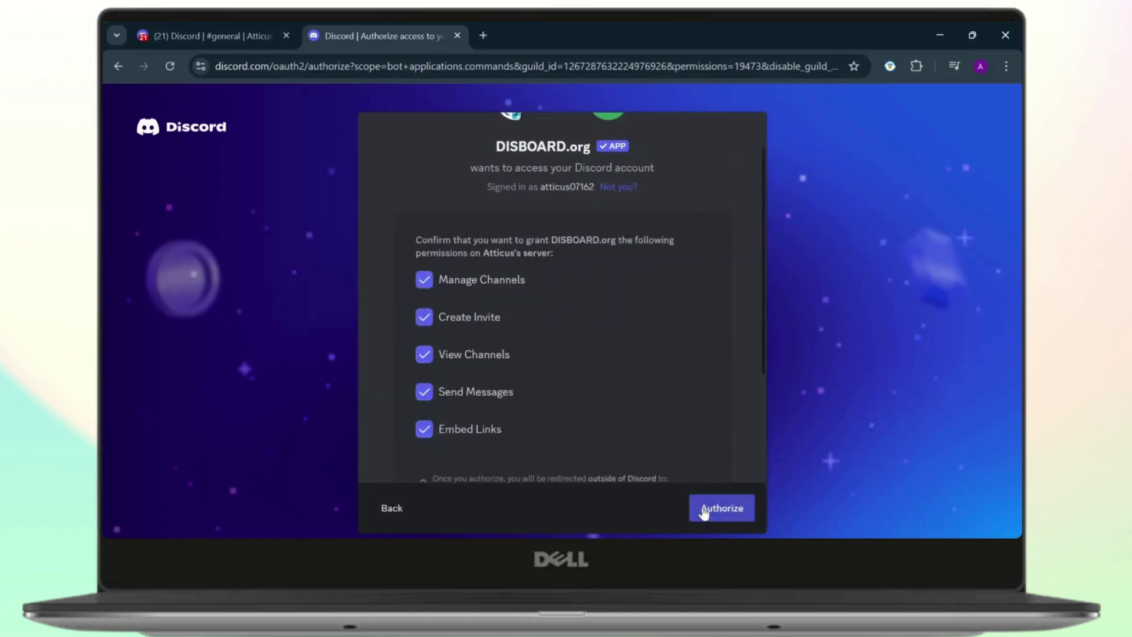
scroll(554, 230, down, 3)
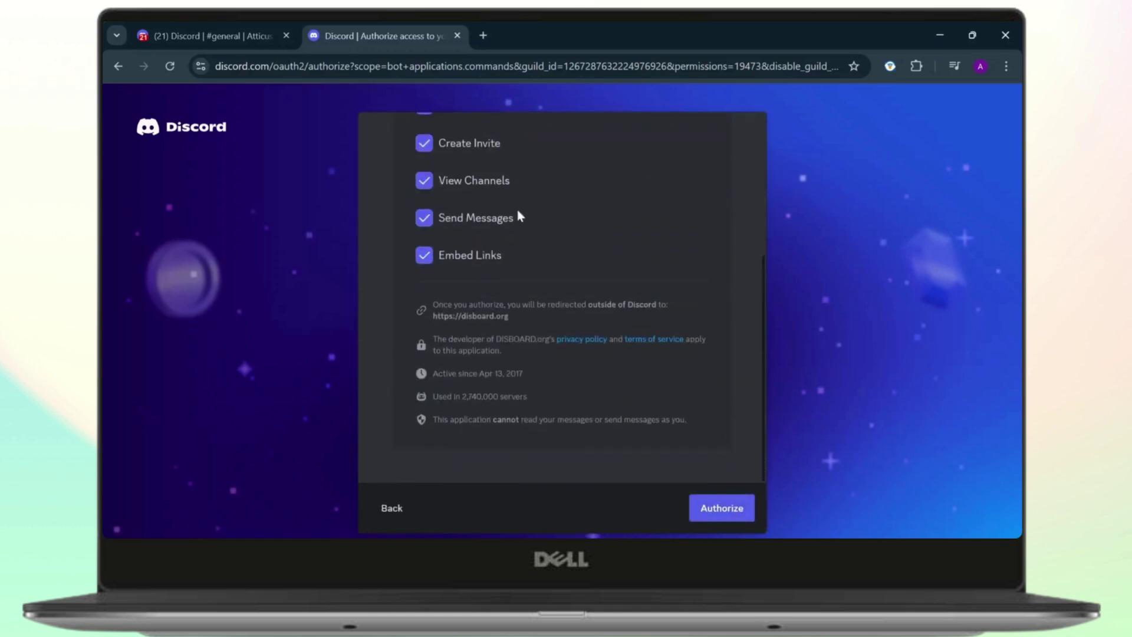
scroll(517, 210, up, 2)
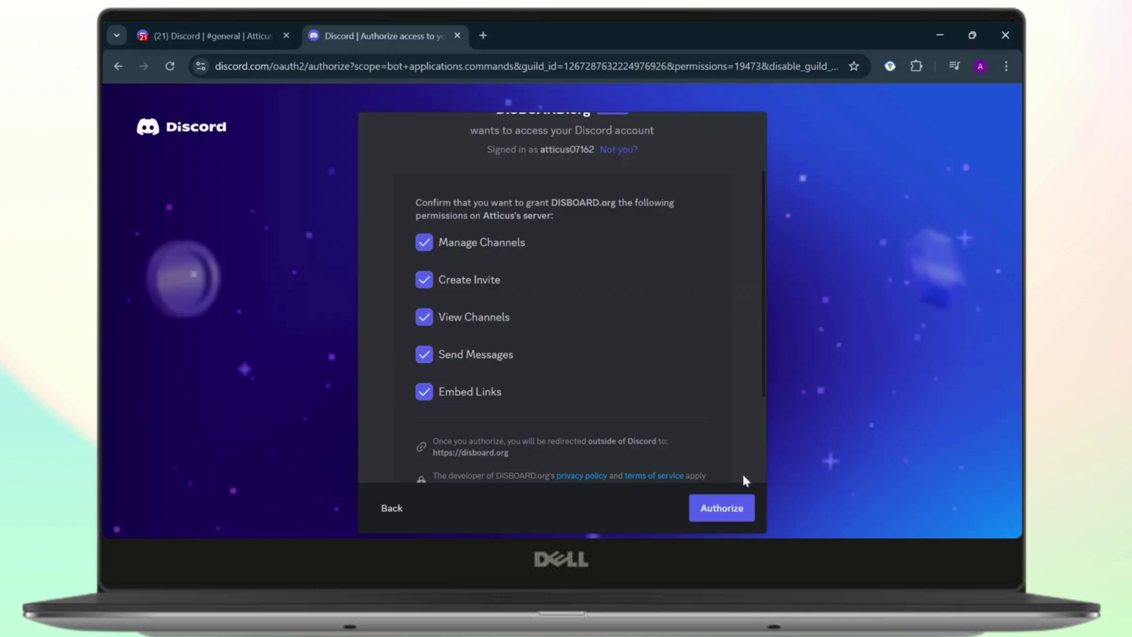
click(720, 507)
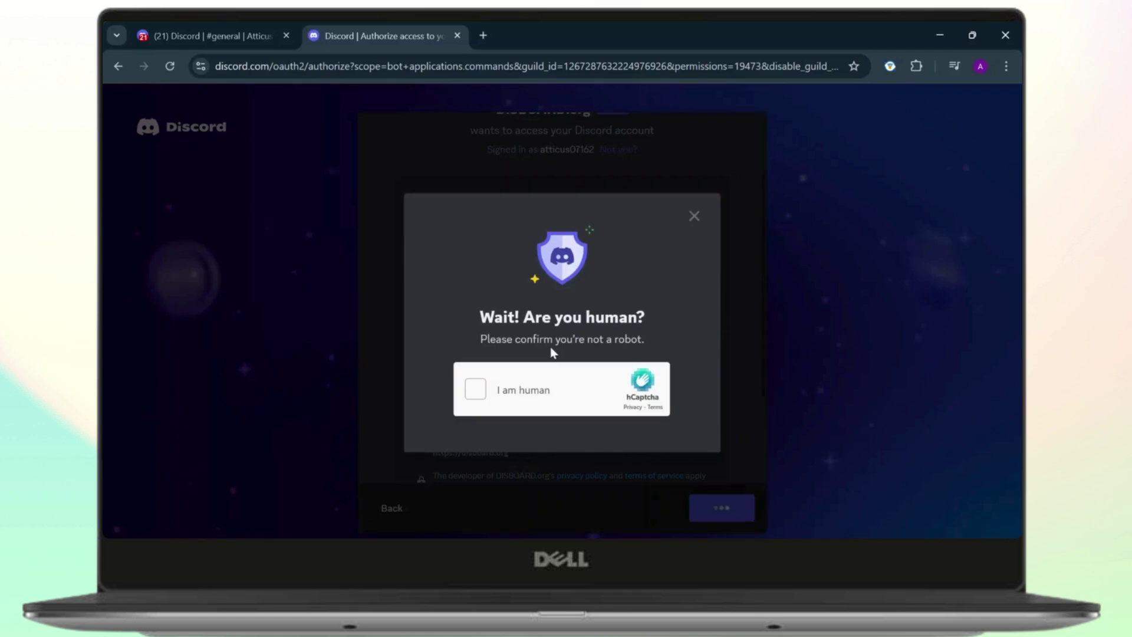
click(474, 390)
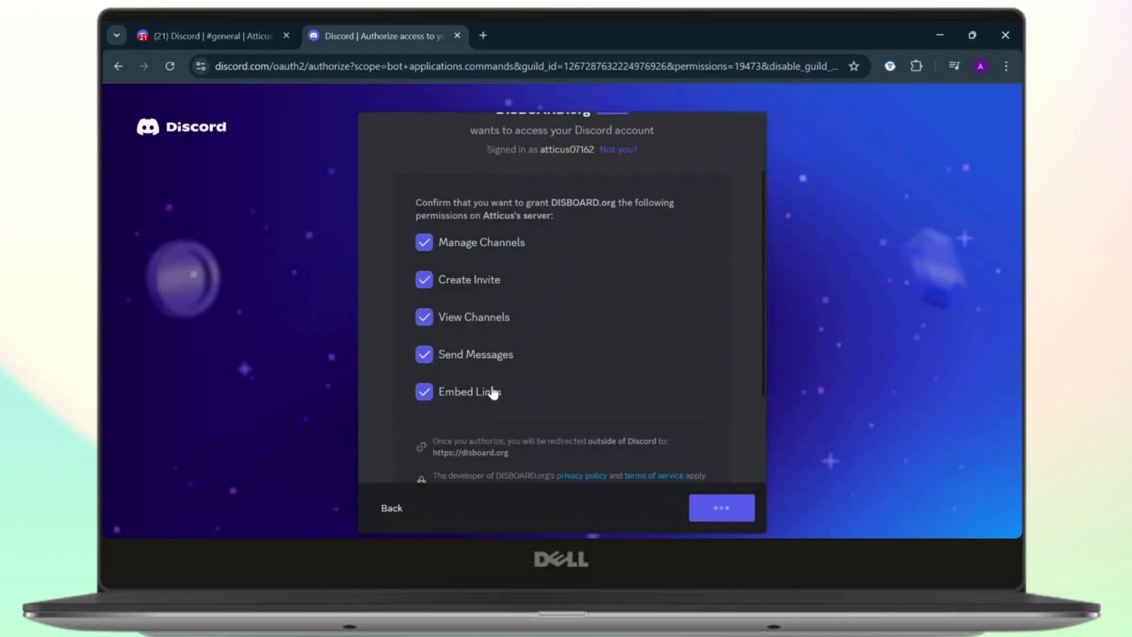
drag(407, 20, 274, 21)
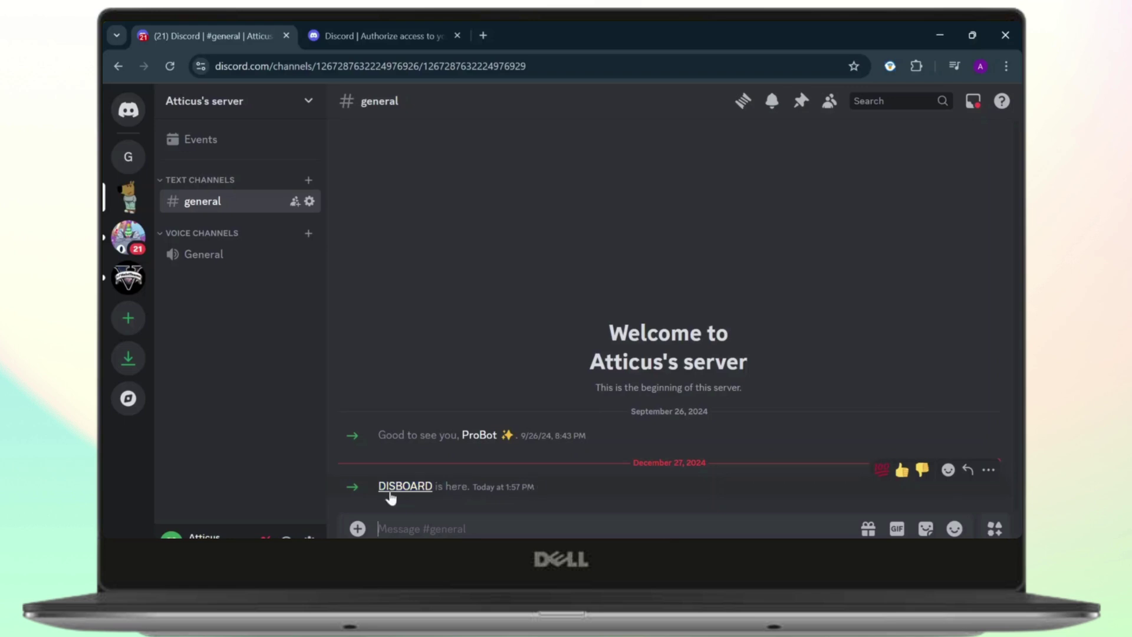
Step: Close the blank tab, show the member list, and view DISBOARD's profile beside Atticus and ProBot
click(1001, 101)
click(457, 36)
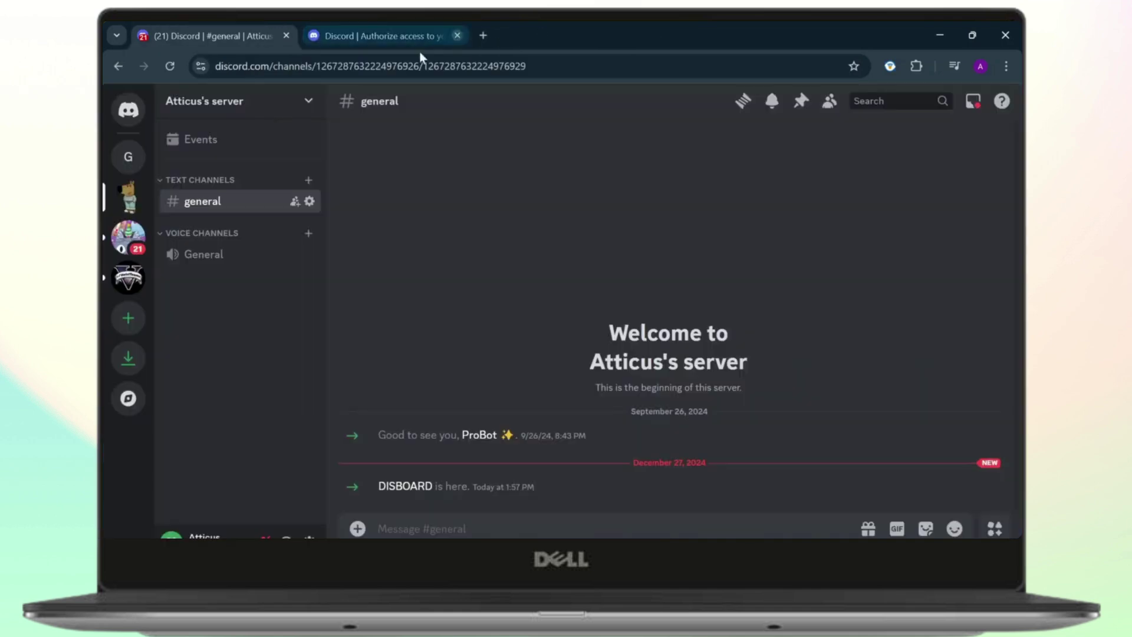
click(258, 118)
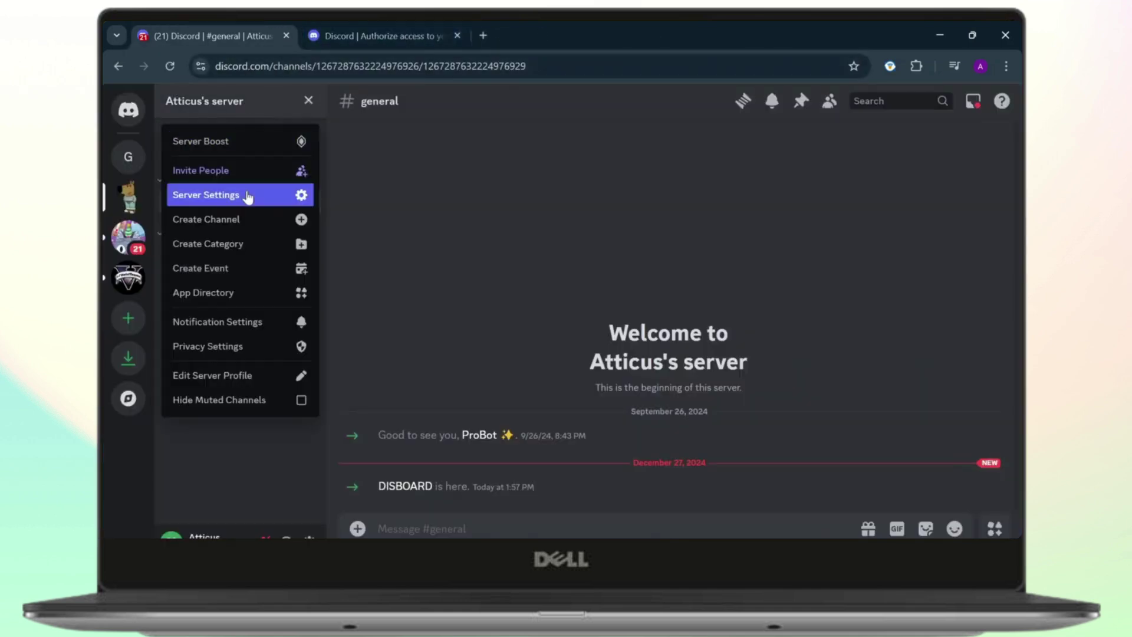
click(830, 101)
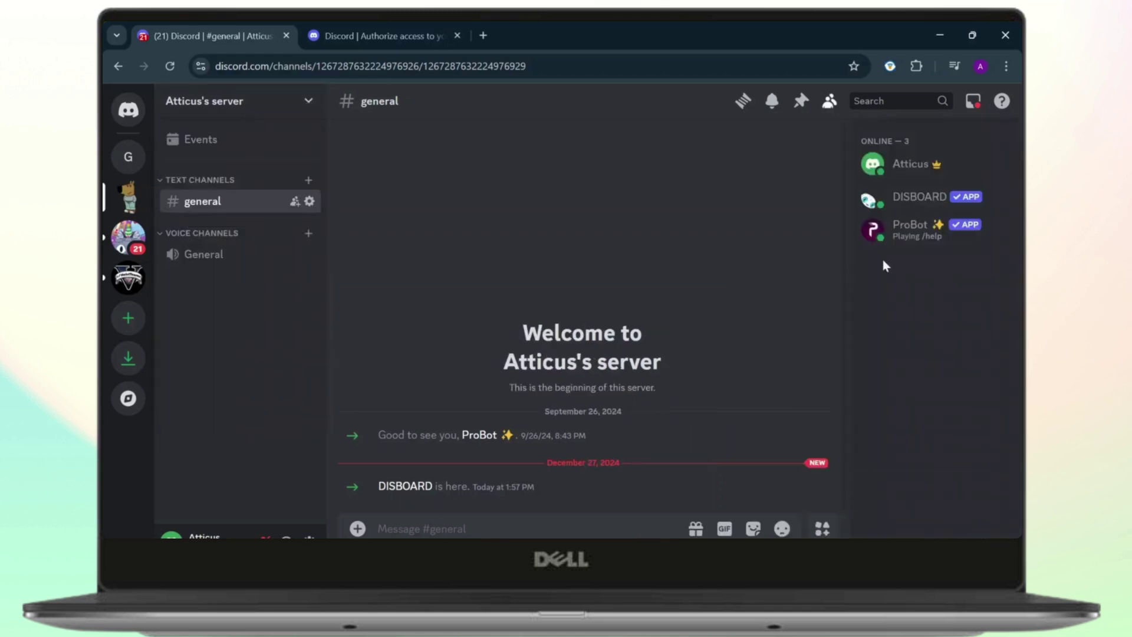
click(915, 199)
key(Escape)
Step: Send DISBOARD's /invite command in #general
text(/)
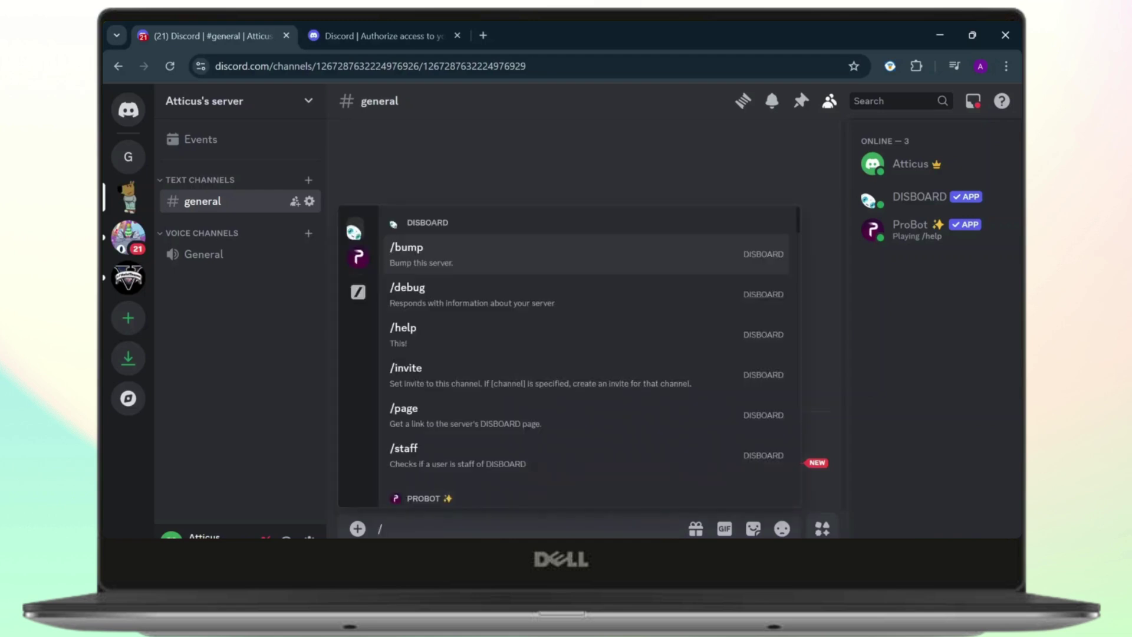
text(in)
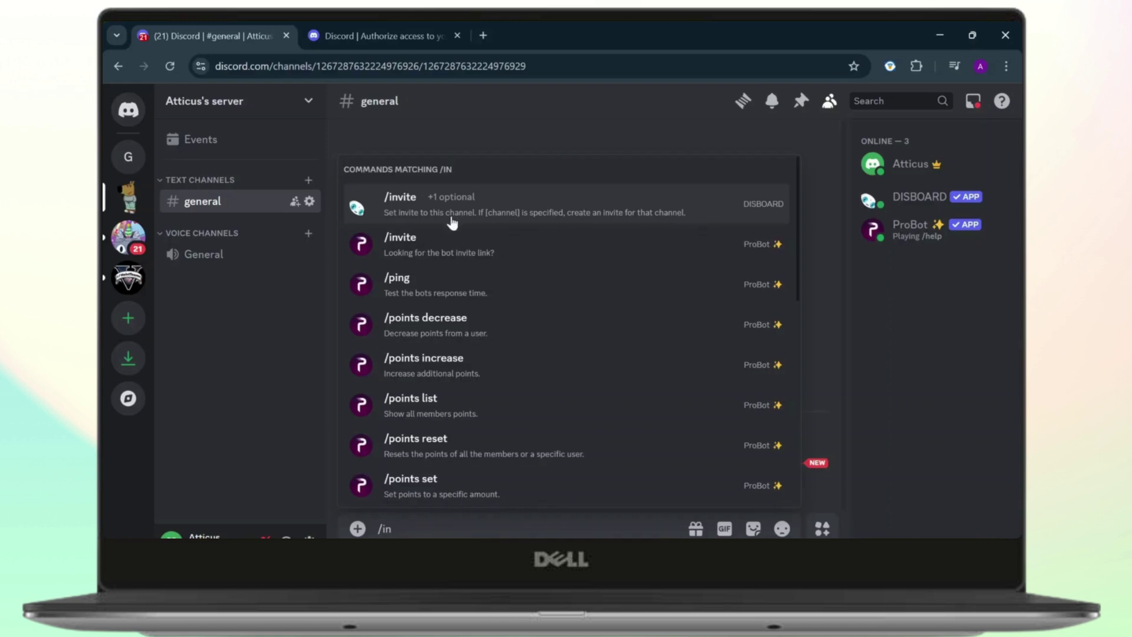
click(498, 224)
key(Return)
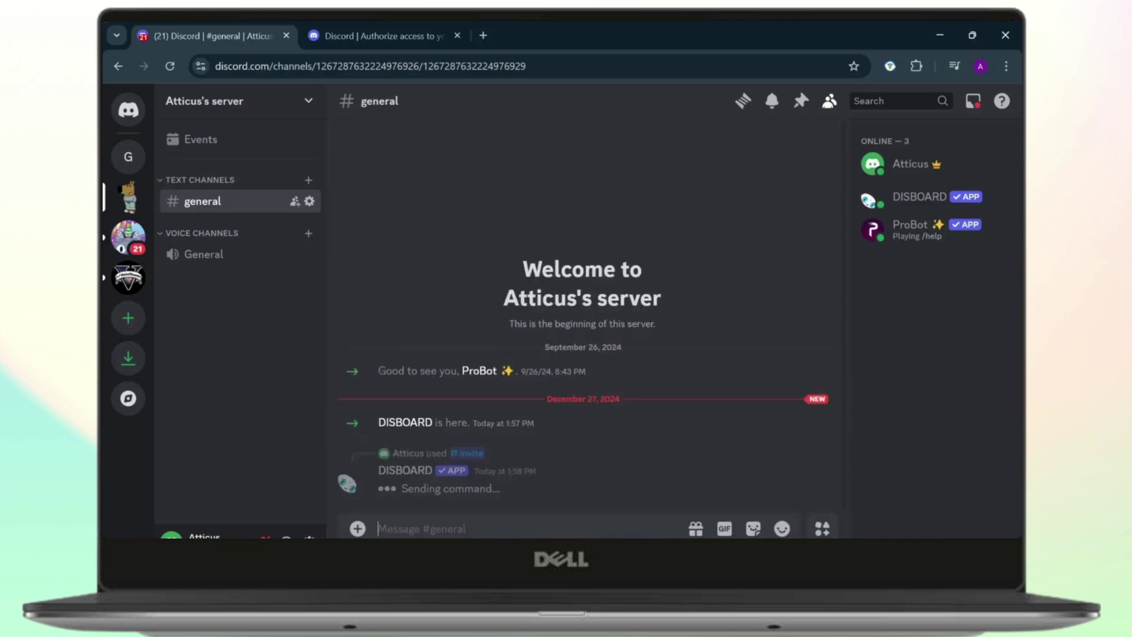